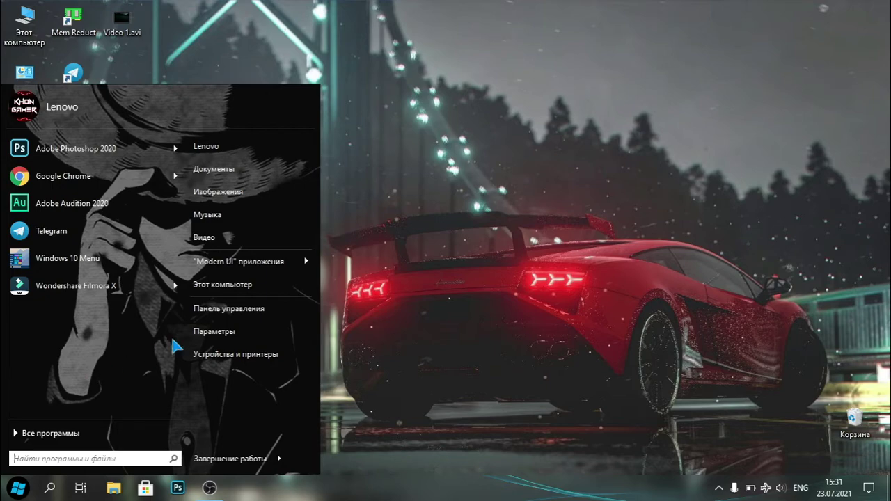
Step: Open the Windows settings and view the list of installed "Modern UI" apps
click(222, 336)
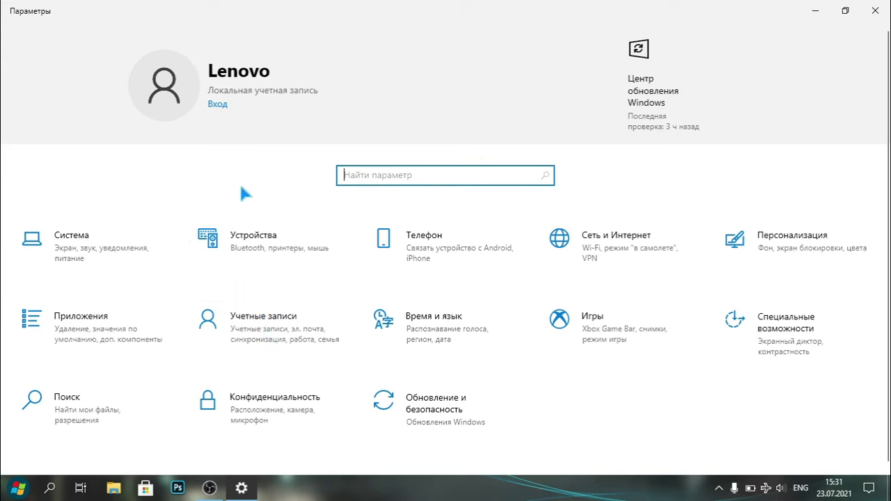
key(super)
mouse_move(257, 270)
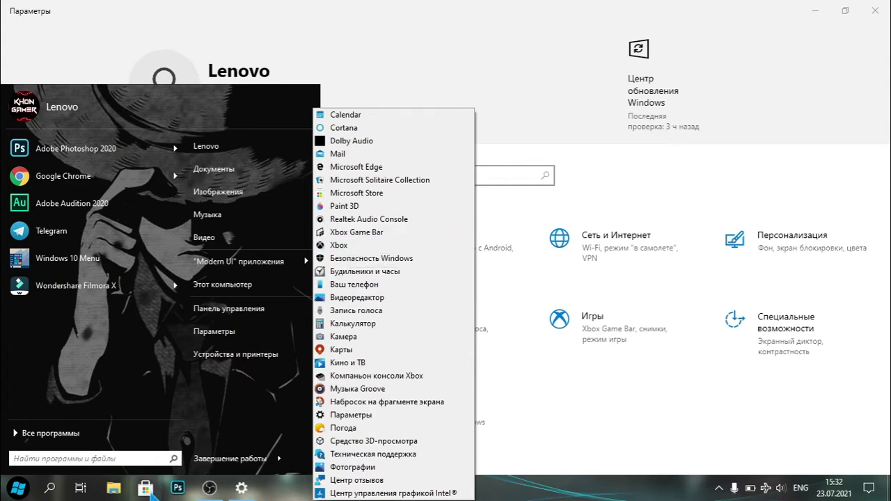
click(562, 409)
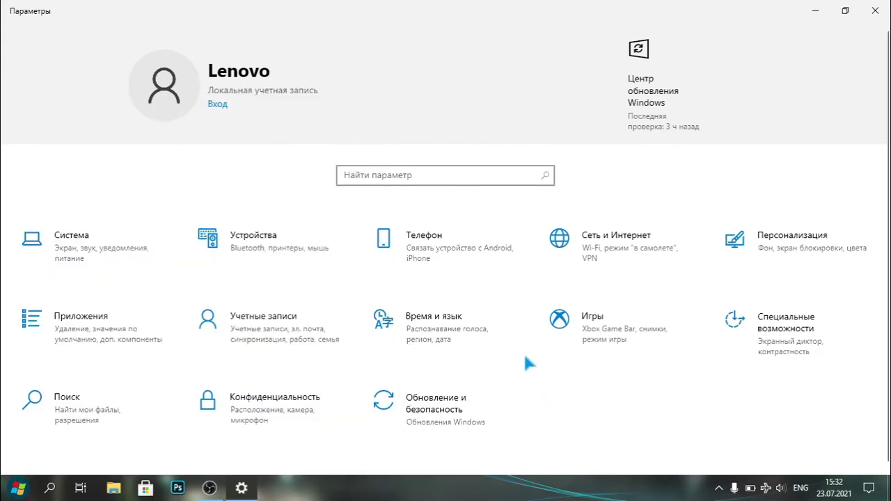
Step: Open the microphone privacy settings (Микрофон) and check the microphone access option for this device
click(272, 412)
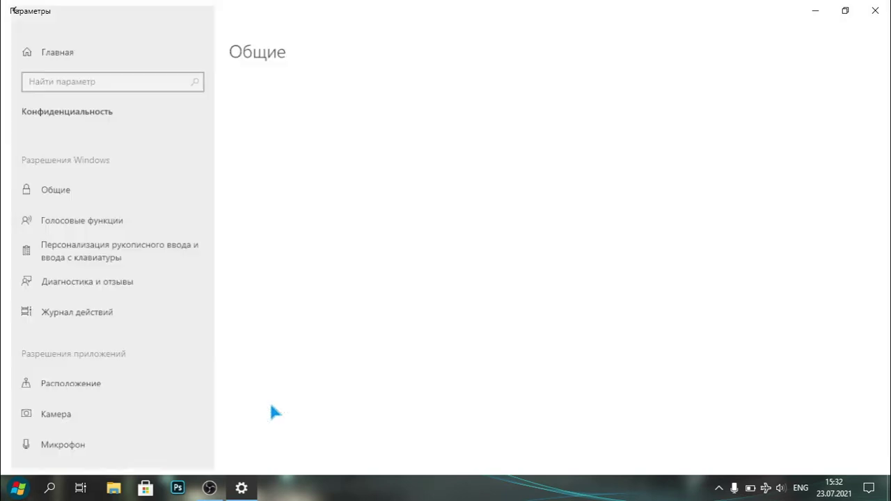
drag(206, 175, 205, 234)
click(70, 294)
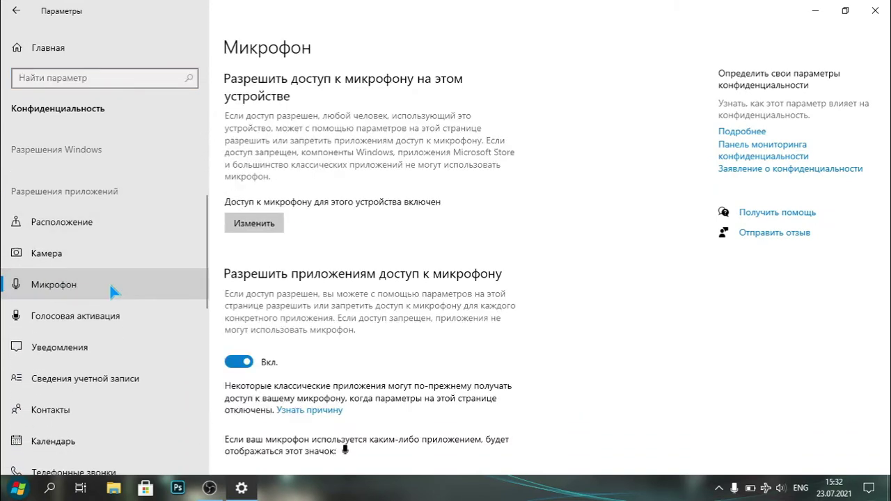
click(279, 232)
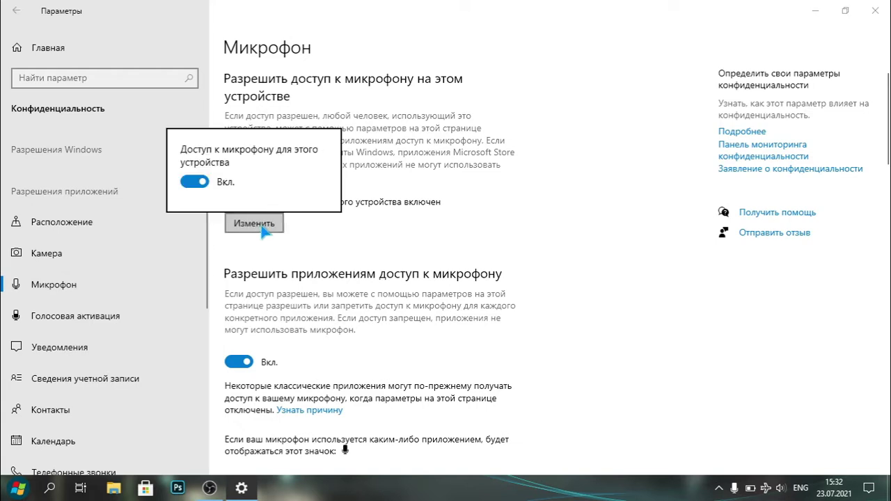
click(394, 278)
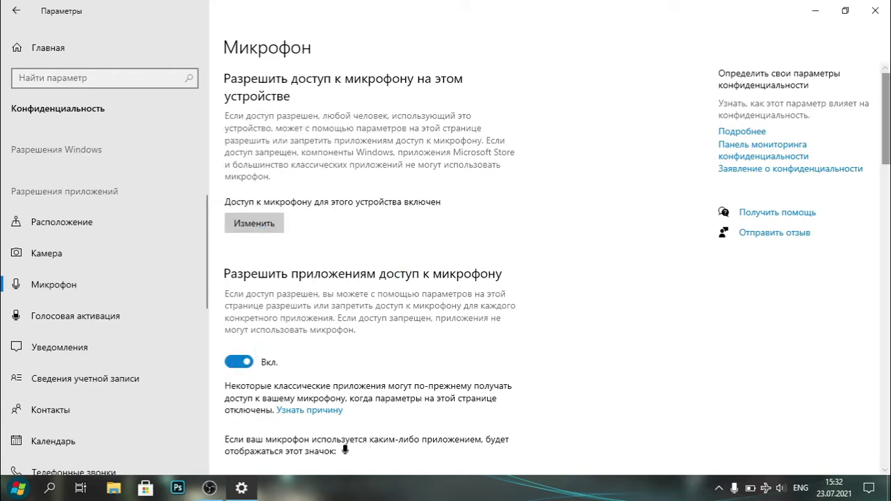
Step: Turn microphone access for Xbox and Xbox Game Bar off and back on, and review the other apps' access
drag(887, 105, 887, 162)
scroll(354, 282, down, 3)
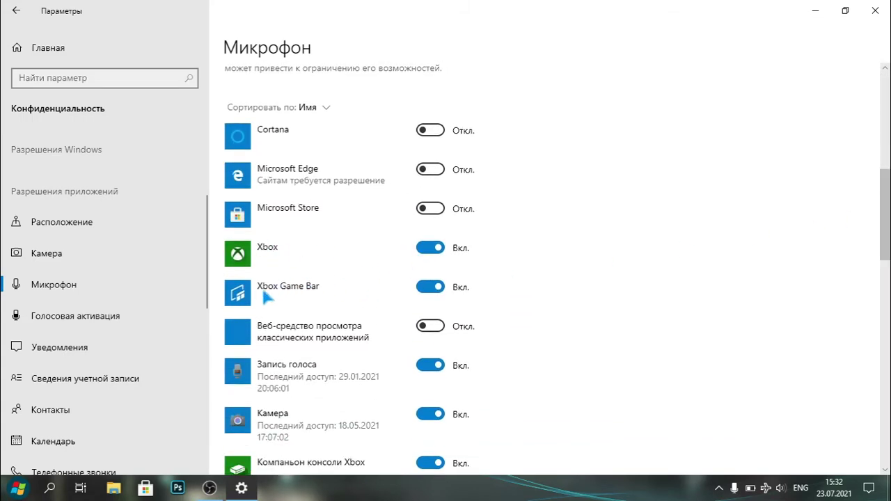
click(433, 249)
click(434, 249)
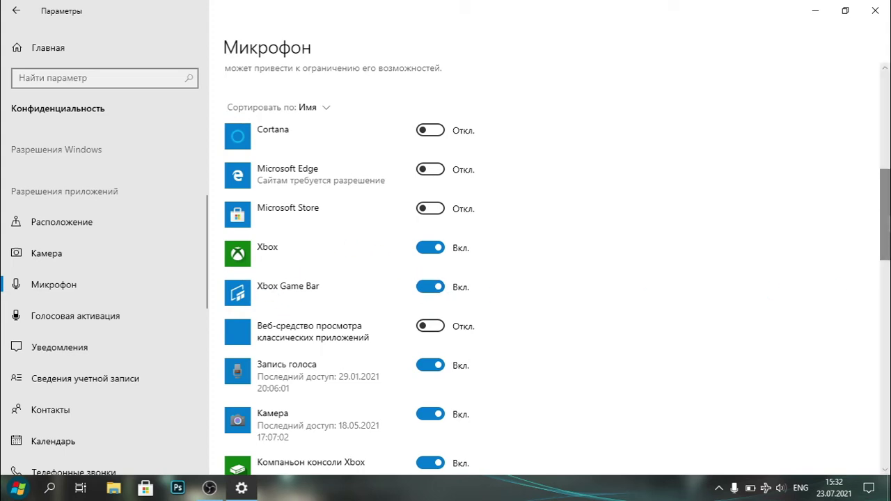
click(430, 287)
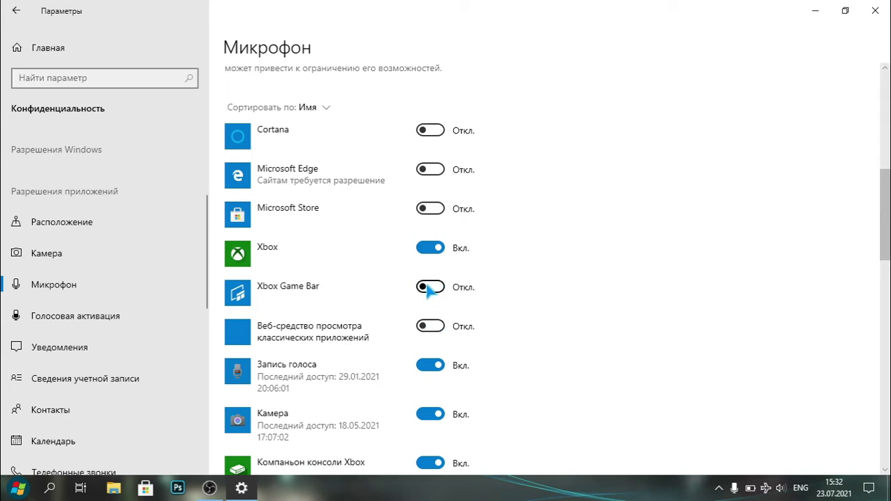
click(428, 288)
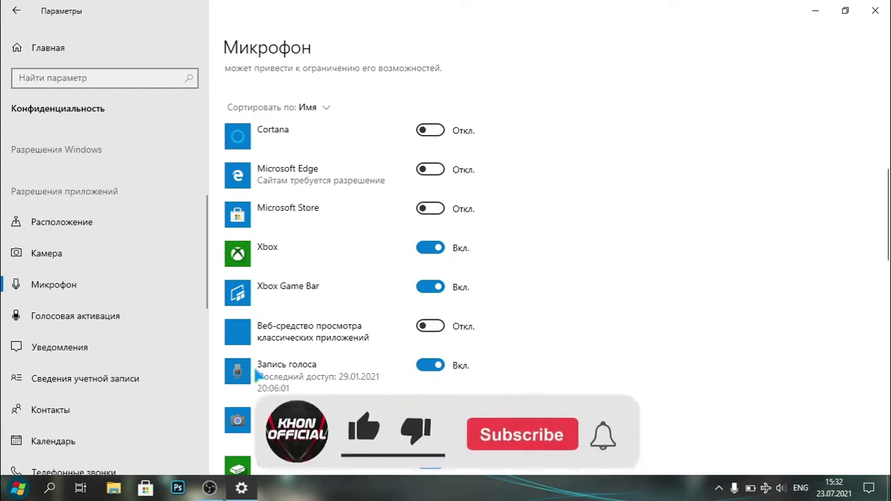
scroll(886, 291, down, 3)
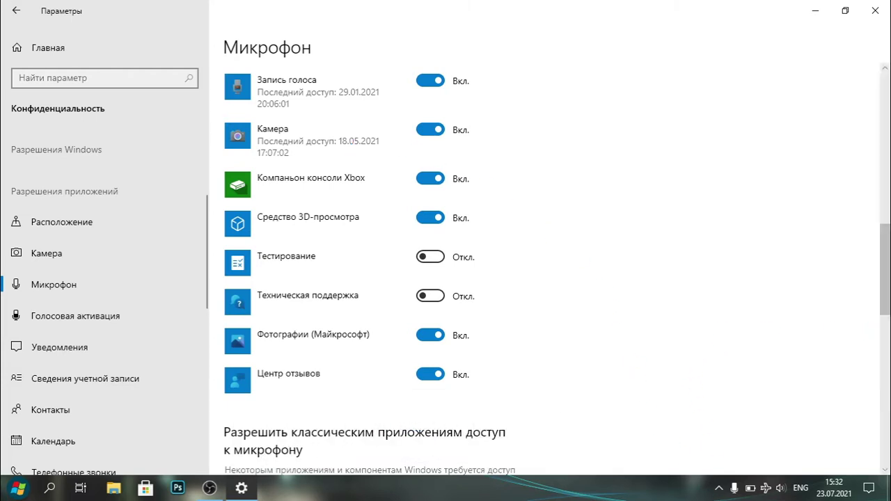
scroll(828, 245, up, 5)
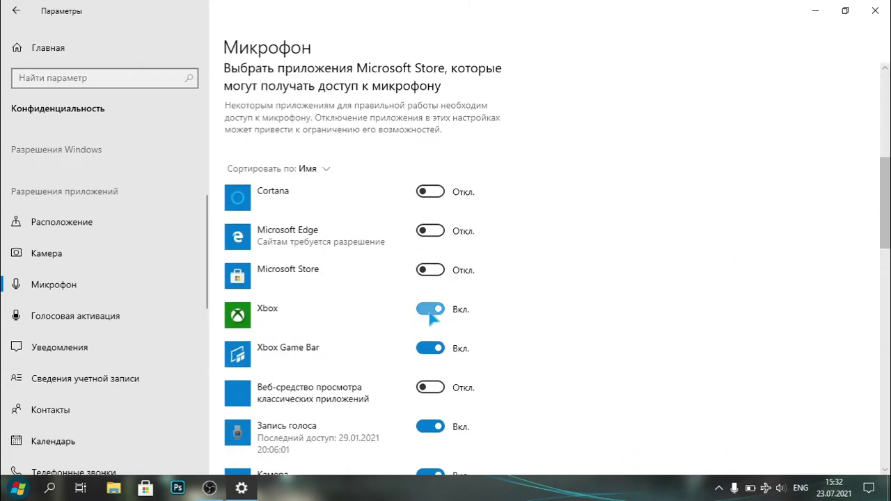
scroll(606, 101, up, 8)
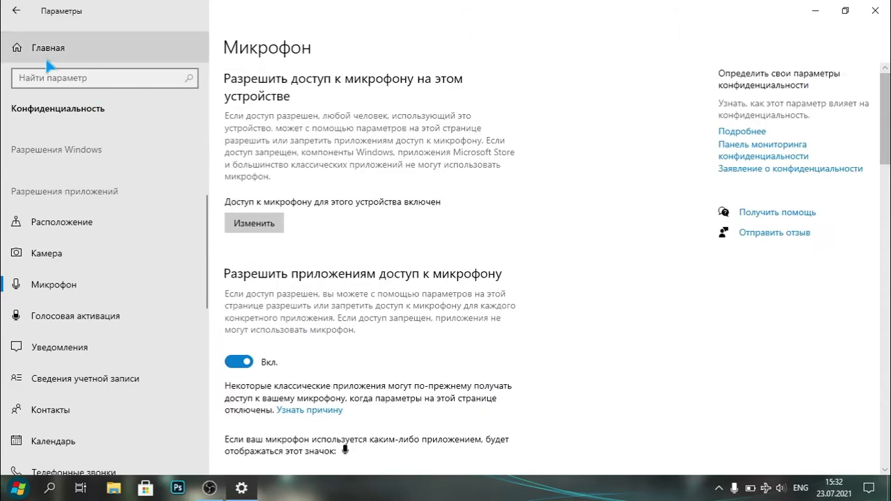
Step: Open the games settings (Игры) and review the Xbox Game Bar keyboard shortcuts
click(49, 59)
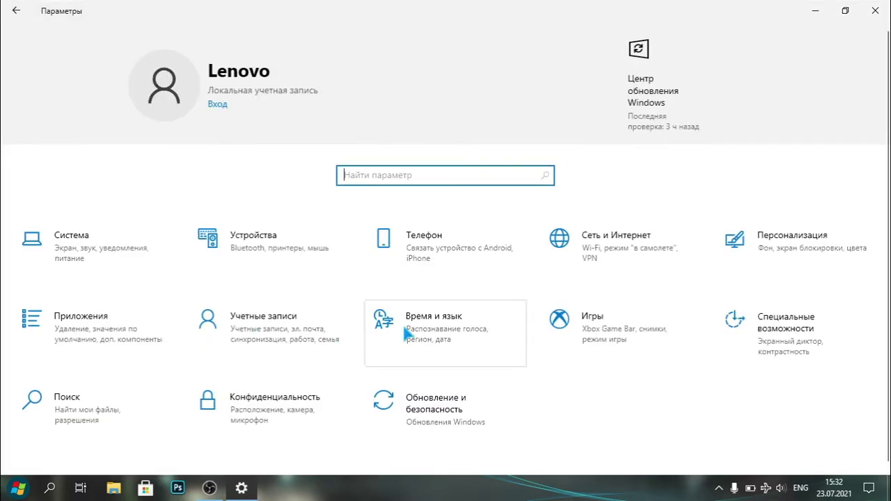
click(569, 334)
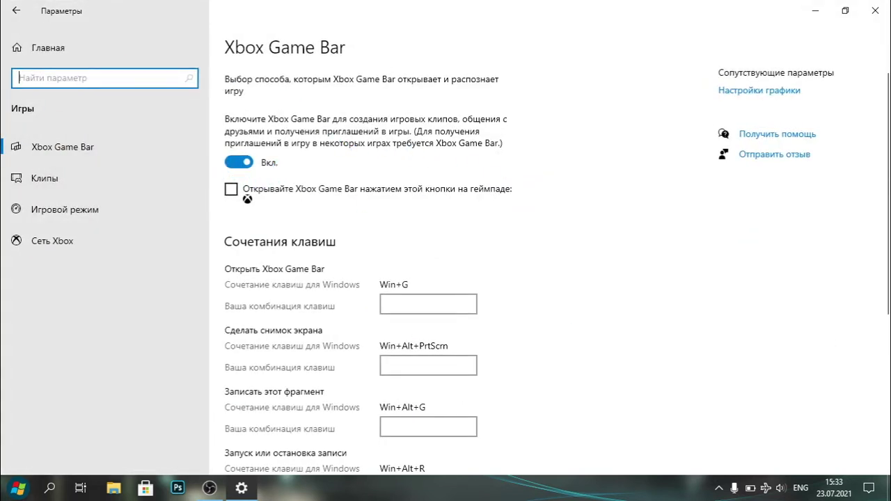
scroll(231, 189, down, 3)
scroll(407, 114, down, 3)
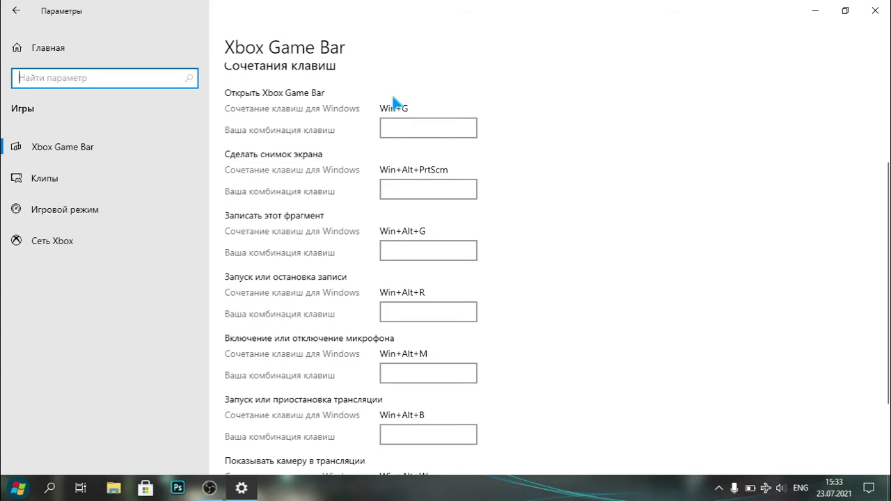
key(super)
key(super)
key(super)
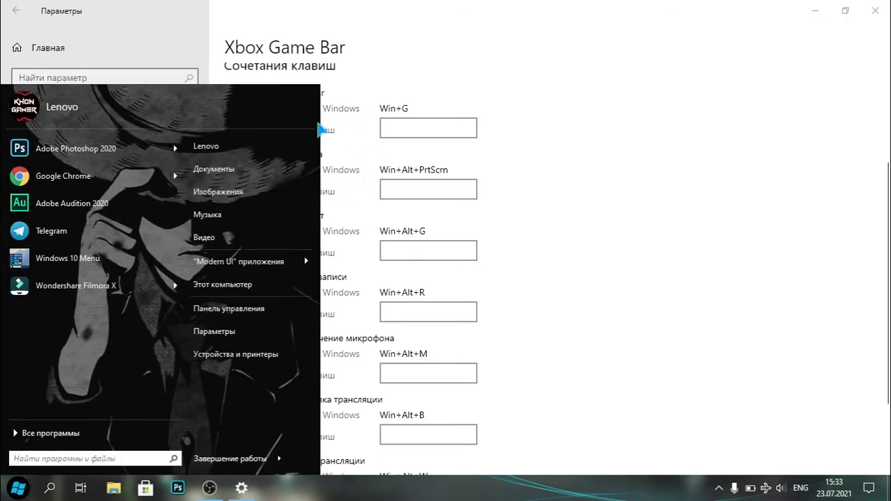
key(super)
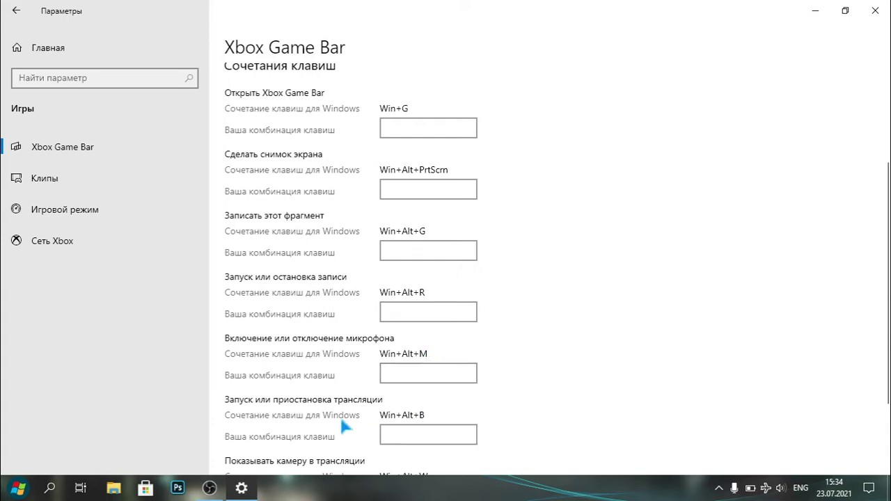
Step: Review the remaining Xbox Game Bar shortcuts and open the captures settings (Клипы)
scroll(886, 314, down, 3)
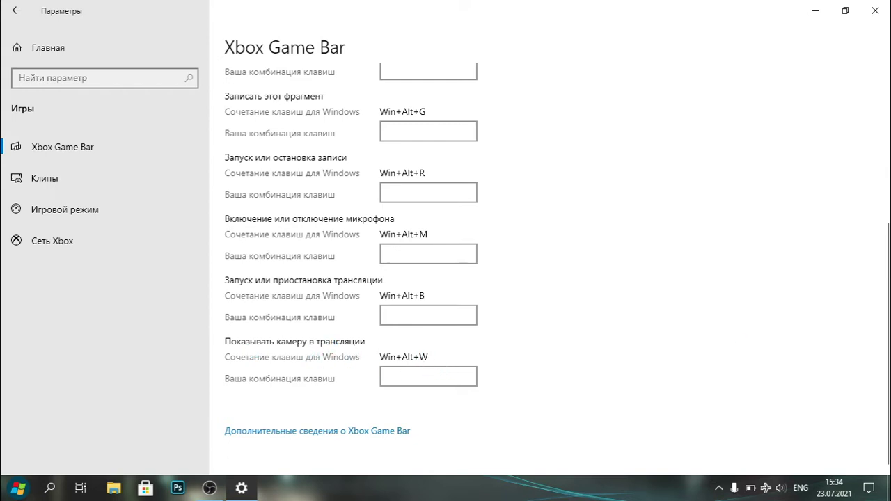
drag(885, 334, 872, 185)
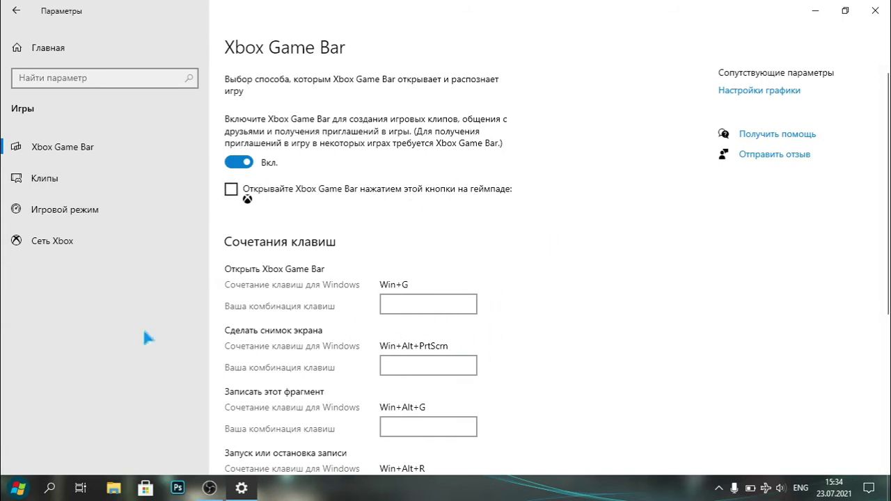
click(82, 185)
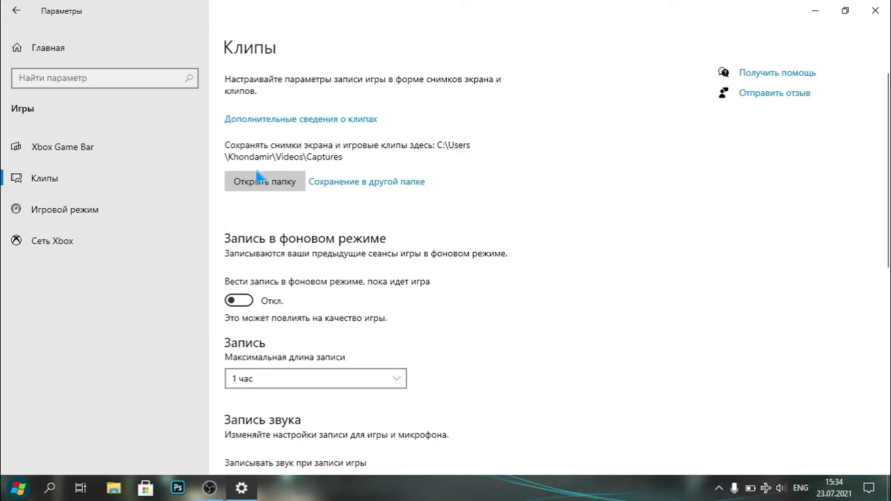
Step: Open the folder where game clips are saved, look inside its Клипы folder and close the file window
click(303, 174)
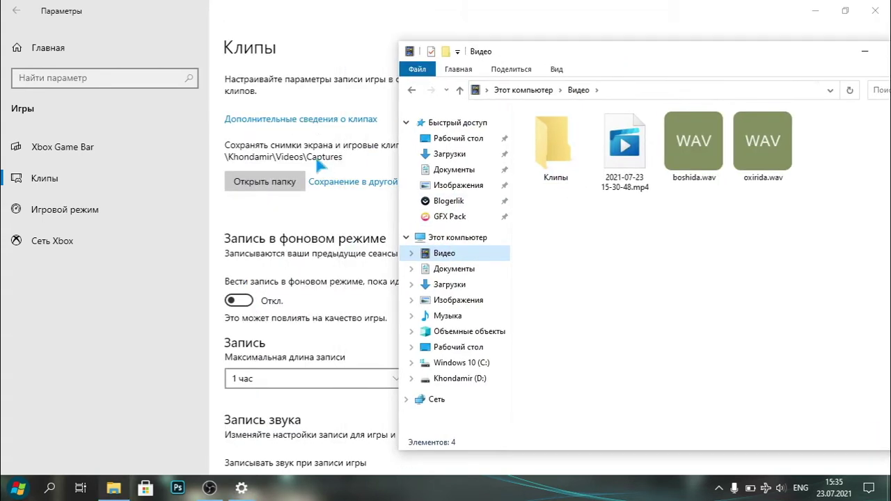
double_click(561, 141)
drag(694, 59, 583, 63)
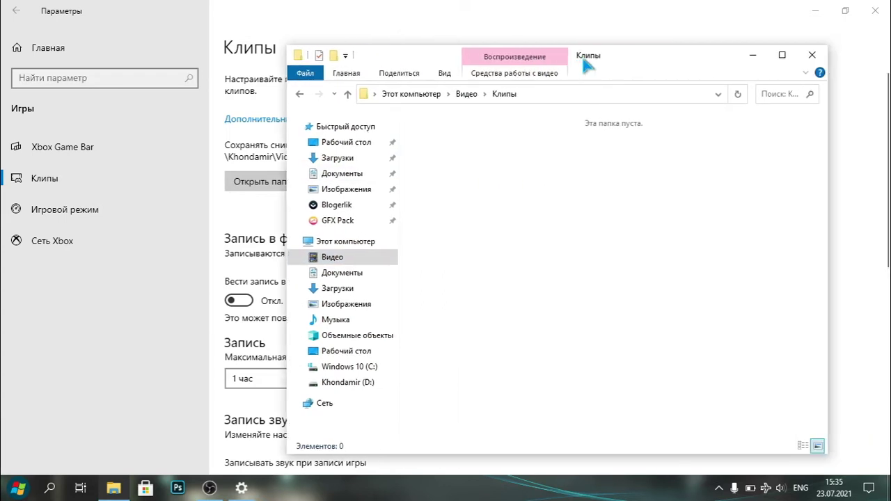
click(812, 56)
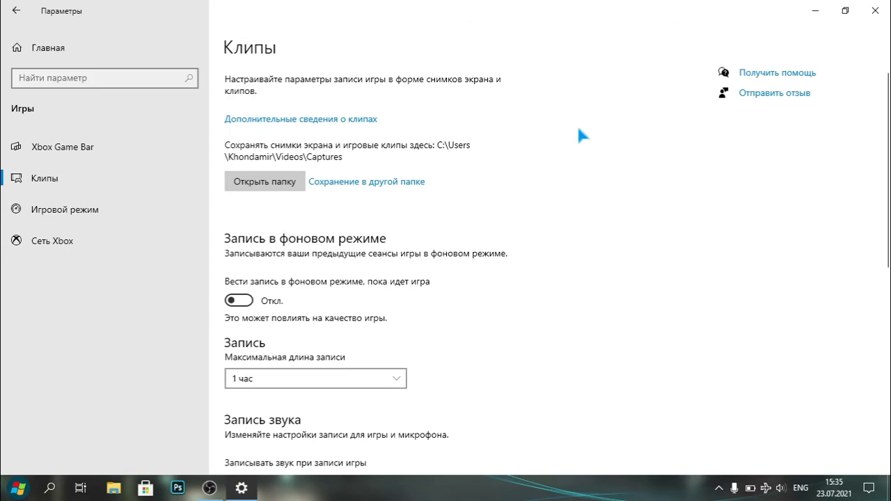
Step: Reopen the captures save folder, browse up through Видео to Этот компьютер, and close the file window
click(277, 184)
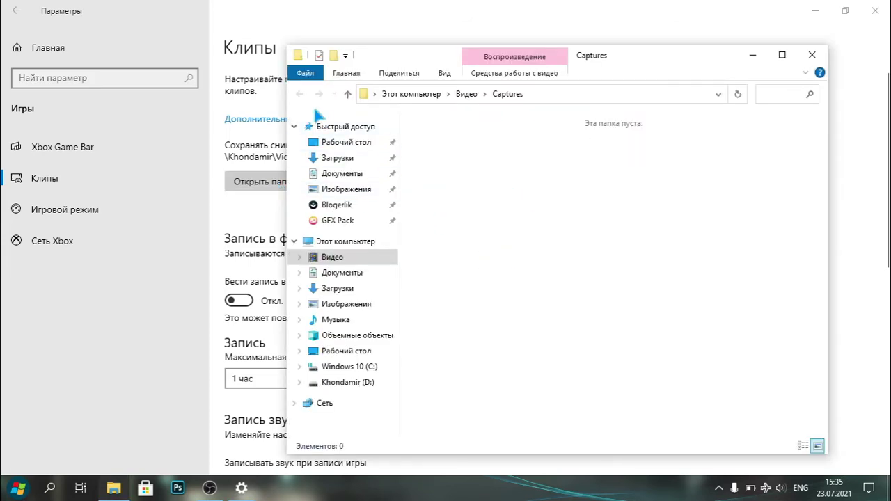
click(348, 94)
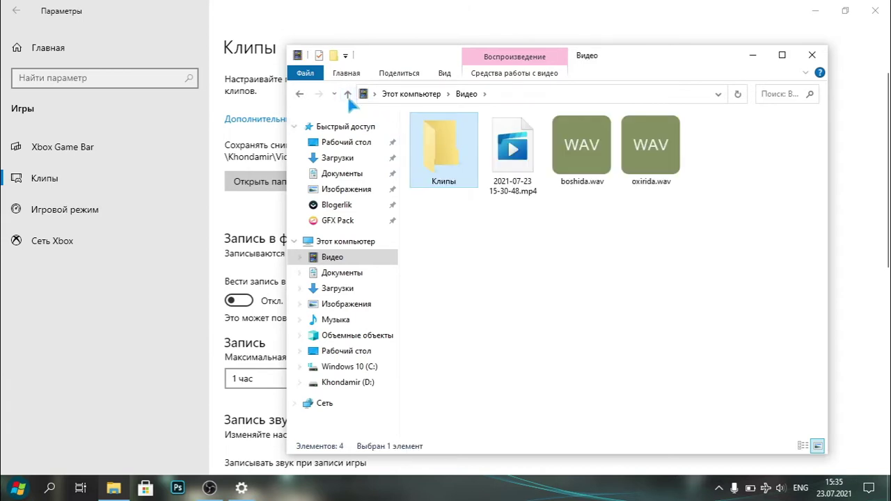
click(348, 94)
click(408, 120)
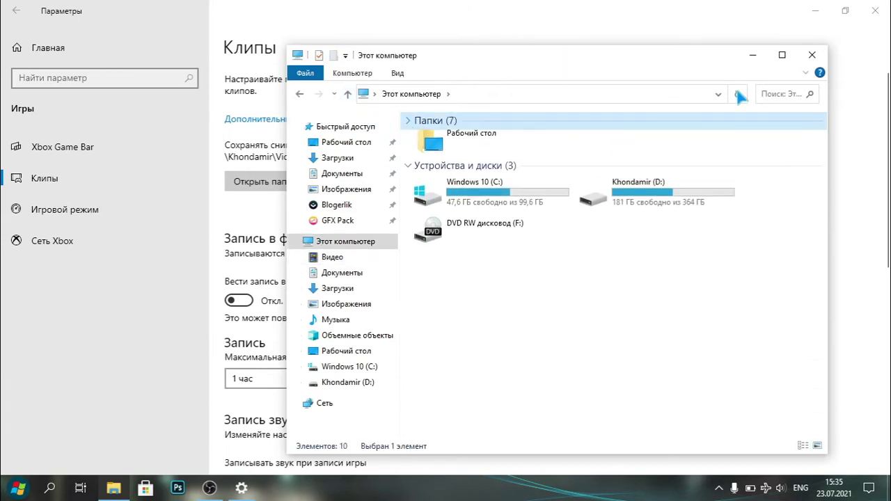
key(alt+F4)
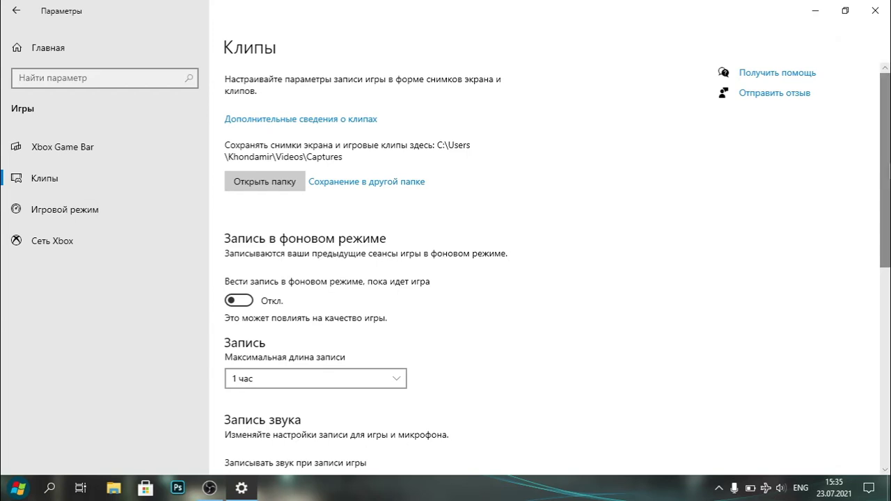
Step: Set the maximum recording length (Максимальная длина записи) to 1 час
scroll(265, 153, down, 5)
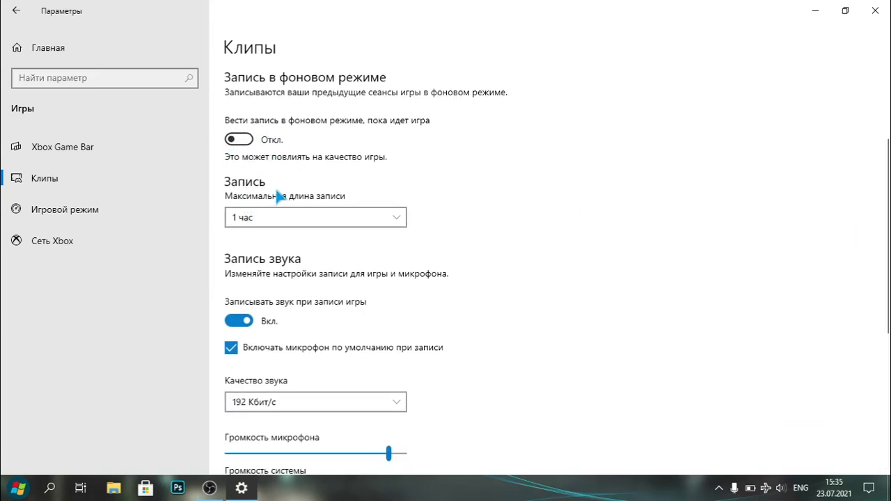
click(334, 223)
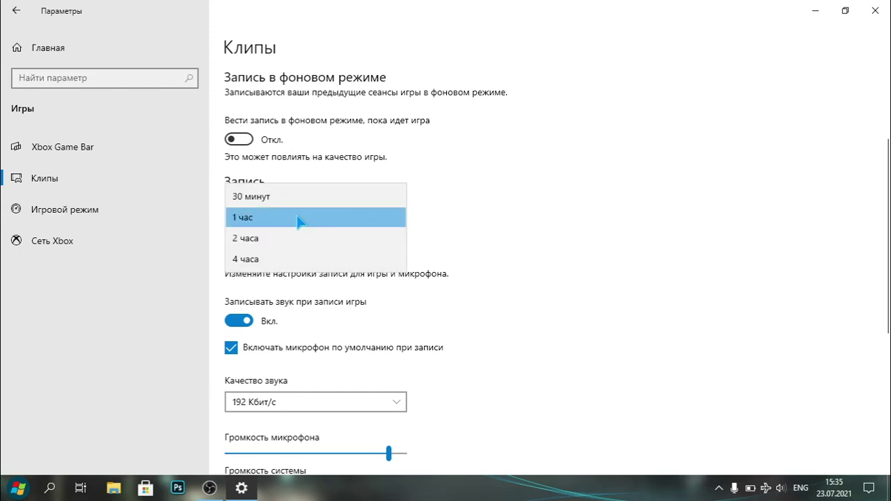
click(256, 218)
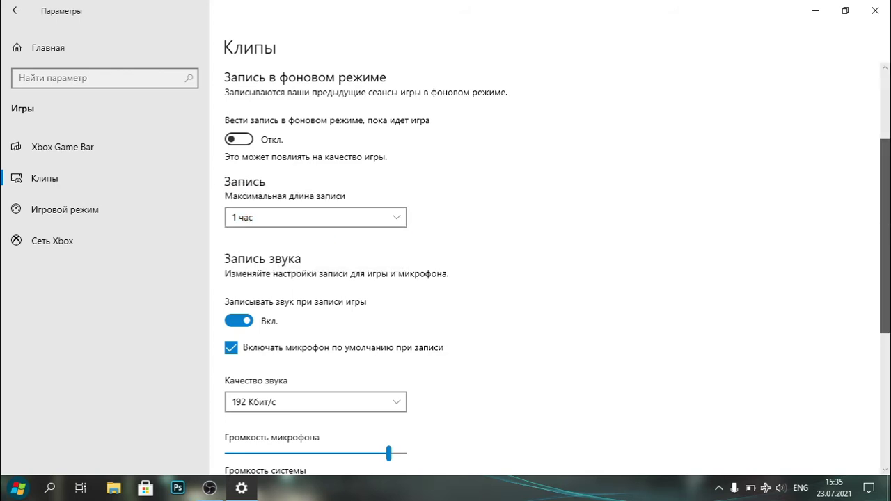
Step: Set the audio quality for recordings (Качество звука) to 192 Кбит/с
scroll(397, 220, down, 2)
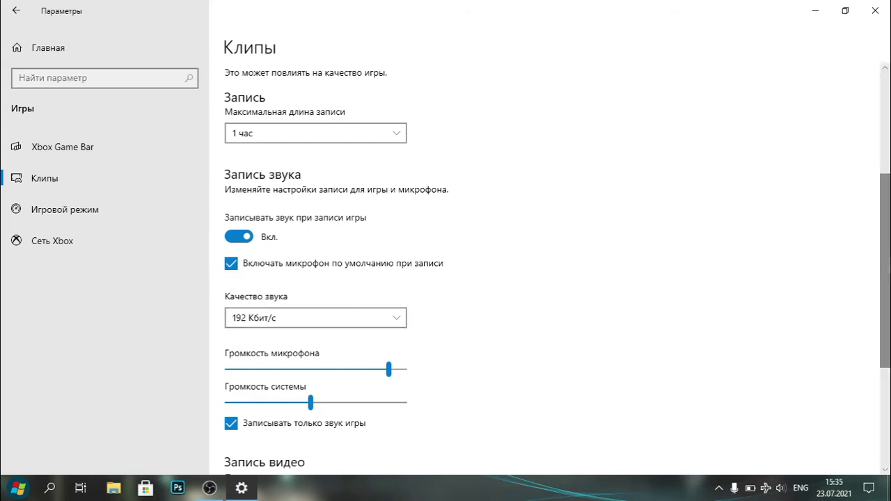
scroll(321, 230, down, 3)
click(329, 221)
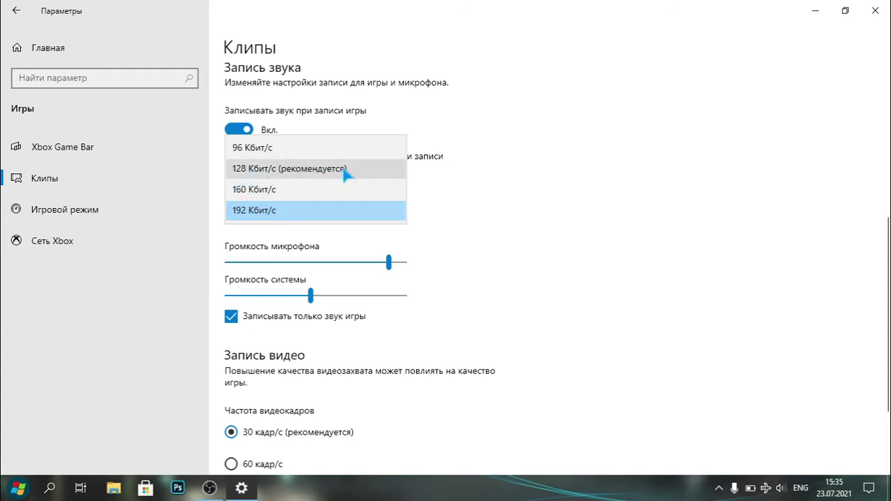
click(251, 211)
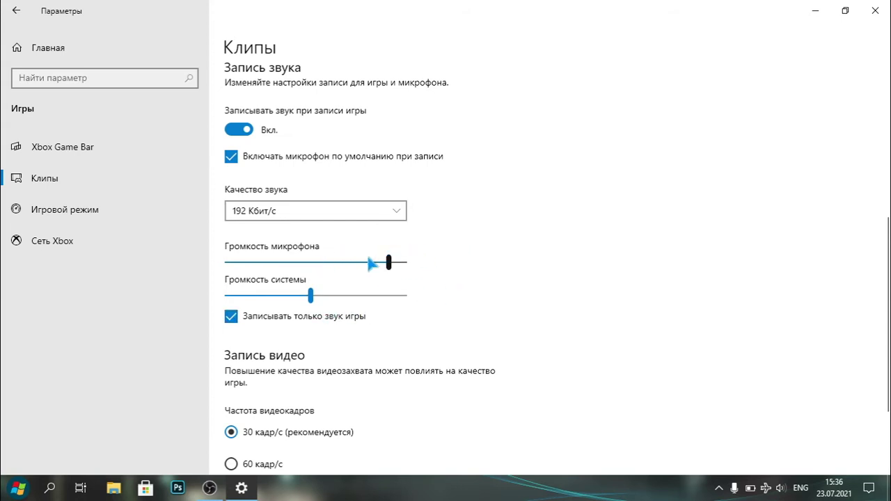
Step: Adjust the recording volumes, setting Громкость микрофона near maximum and Громкость системы just above the halfway point
drag(388, 262, 430, 265)
drag(407, 265, 389, 270)
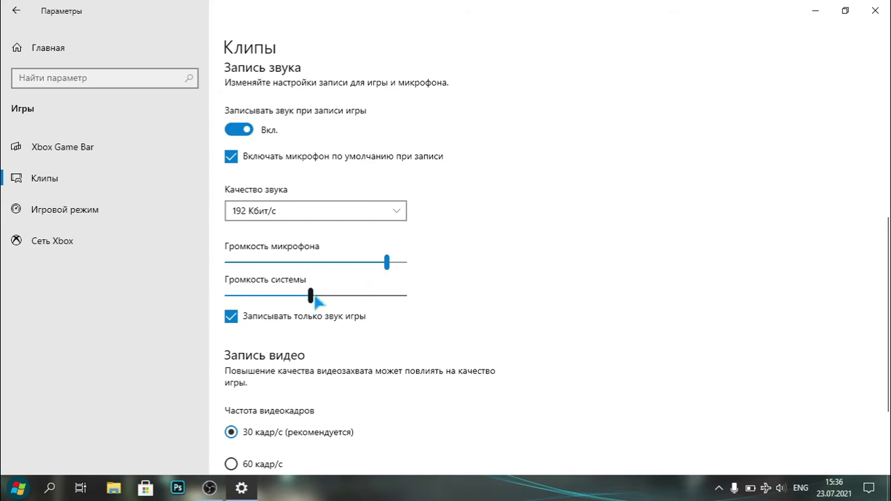
drag(311, 295, 316, 294)
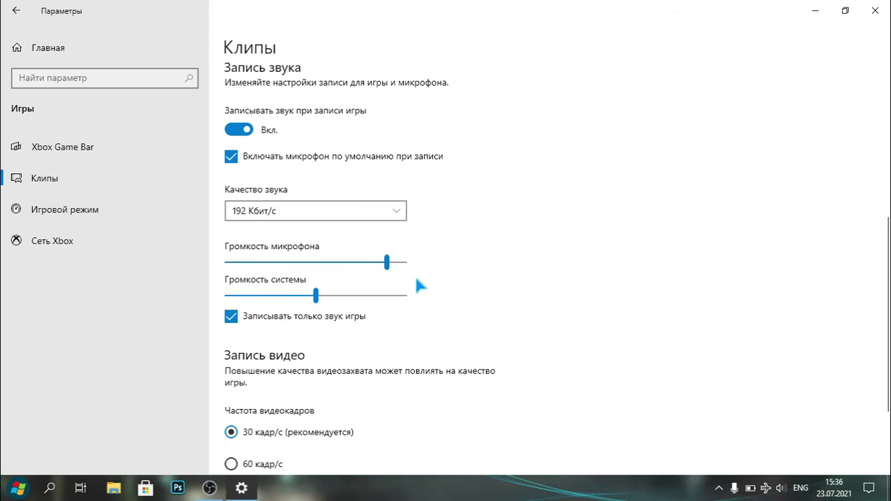
click(315, 295)
mouse_move(315, 296)
mouse_down()
mouse_move(250, 297)
mouse_move(318, 295)
mouse_up()
Step: Set the video frame rate to 30 кадр/с (рекомендуется) and the video quality (Качество видео) to Высокое
scroll(587, 265, down, 4)
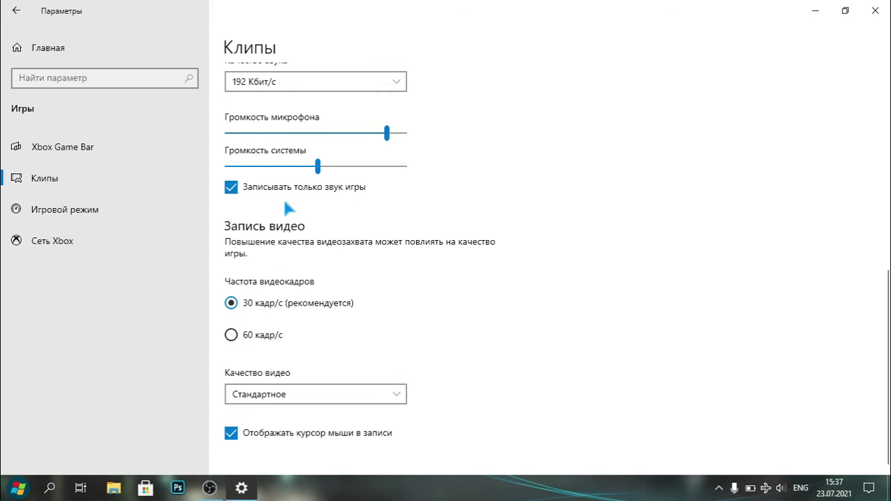
click(232, 336)
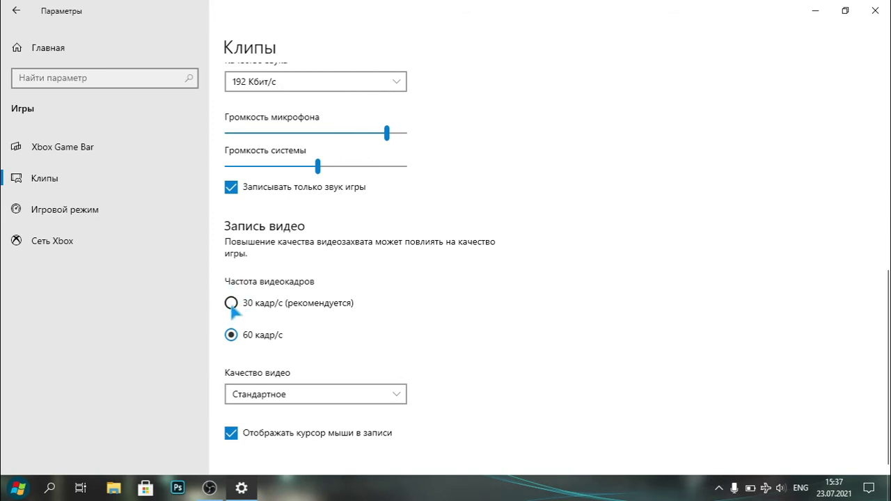
click(232, 305)
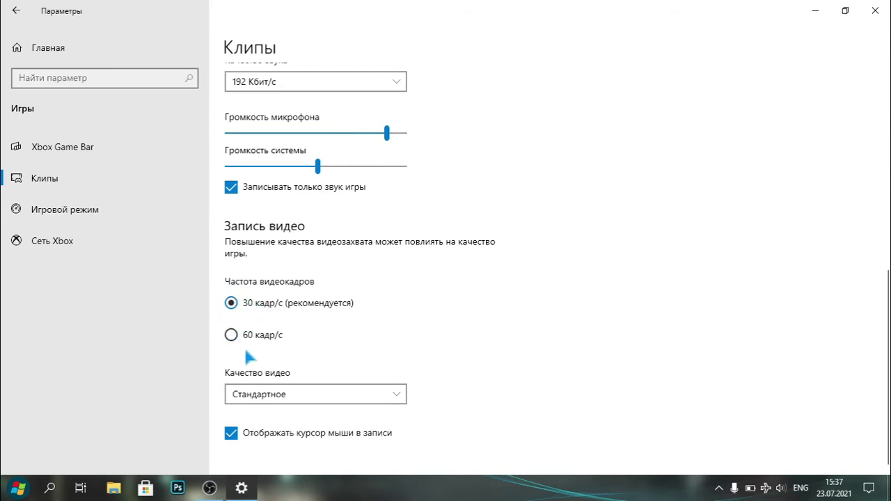
click(277, 403)
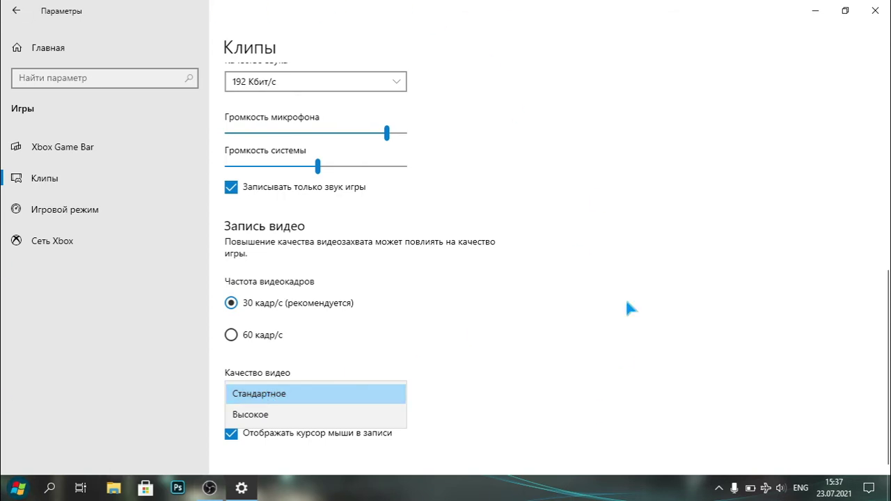
click(281, 395)
click(288, 394)
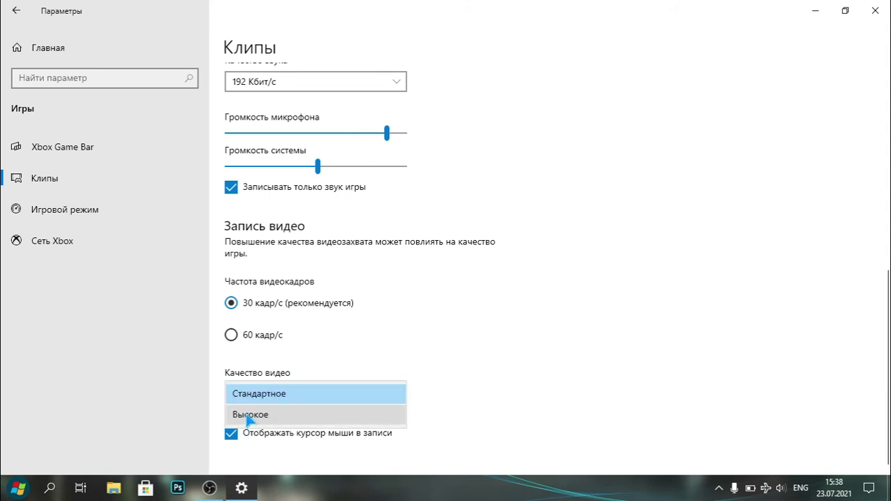
click(279, 415)
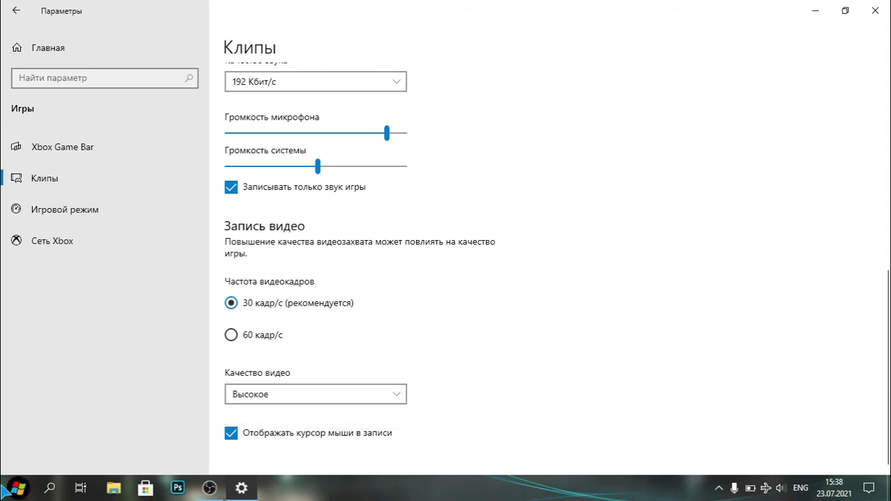
click(268, 392)
click(268, 396)
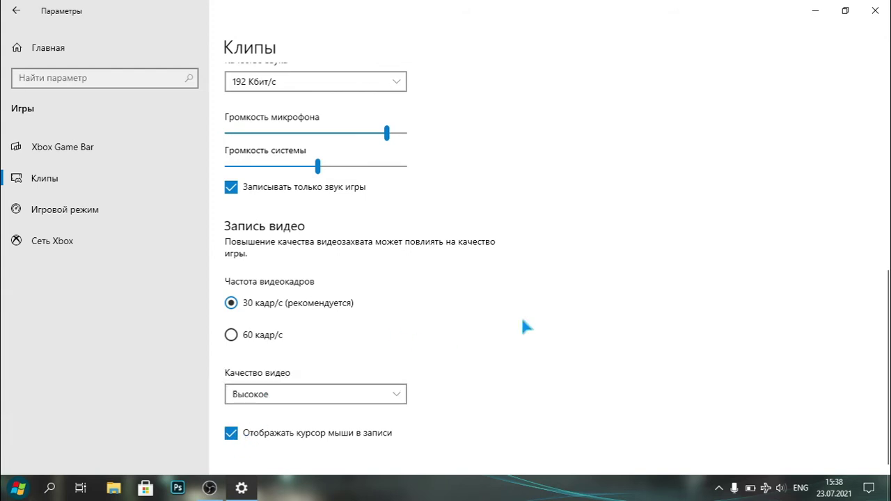
Step: View the Игровой режим and Сеть Xbox pages of the gaming settings
click(29, 221)
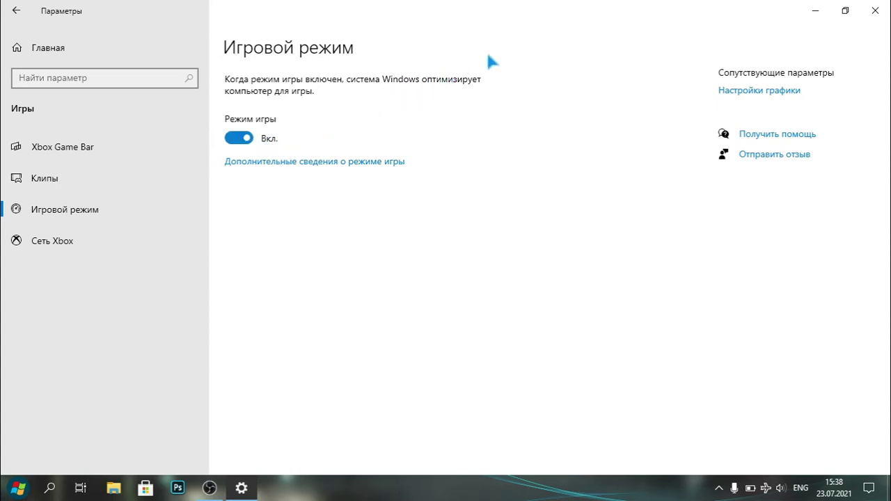
click(102, 238)
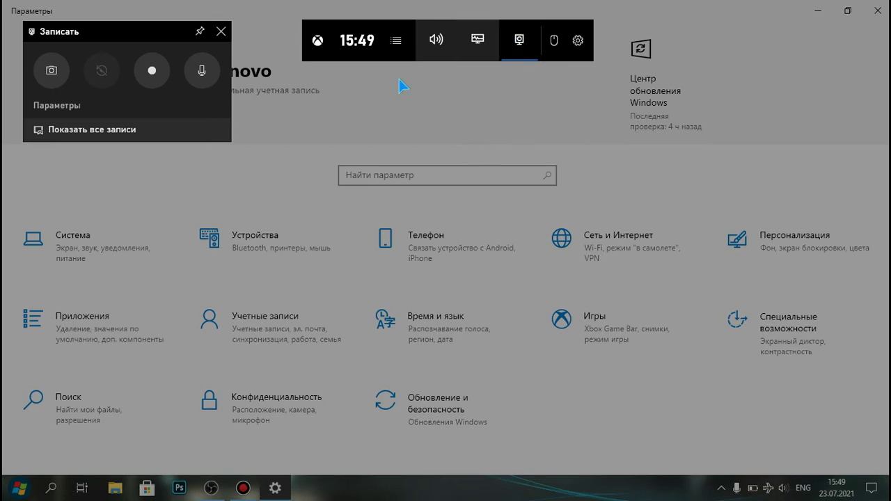
Step: Remove Производительность from the favourites in the Game Bar's Мини-приложения list and mark it as a favourite again
click(394, 40)
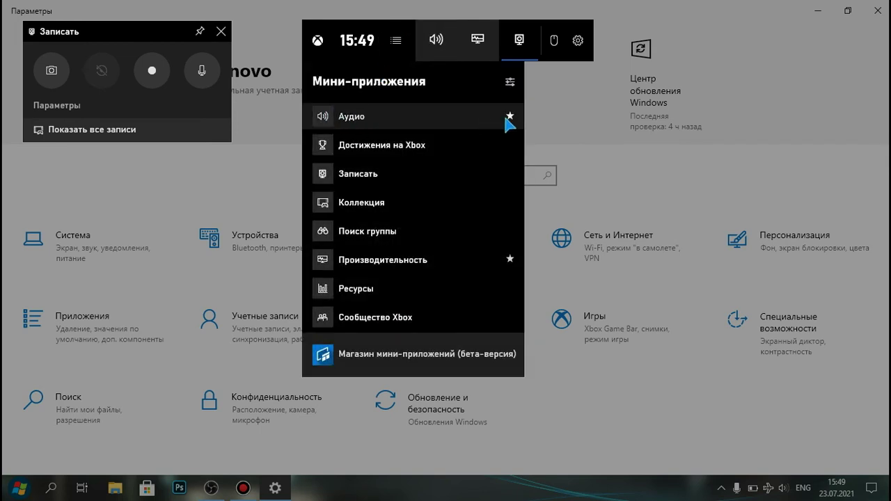
click(510, 260)
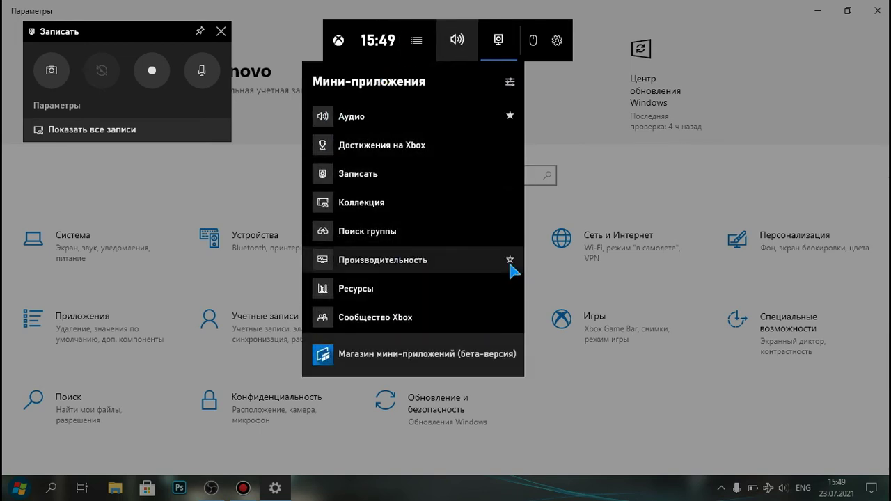
click(510, 259)
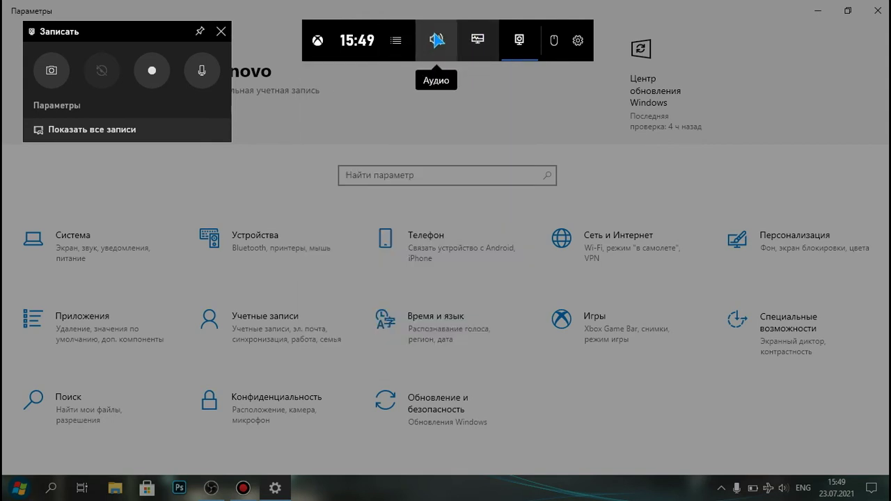
Step: Open the Аудио and Производительность widgets, and switch the recording microphone off and back on in the Записать widget
click(444, 41)
click(483, 43)
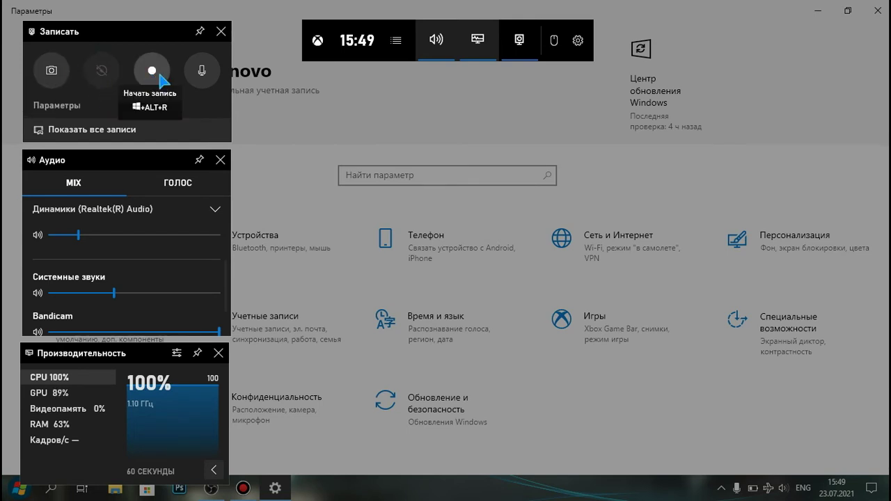
click(203, 70)
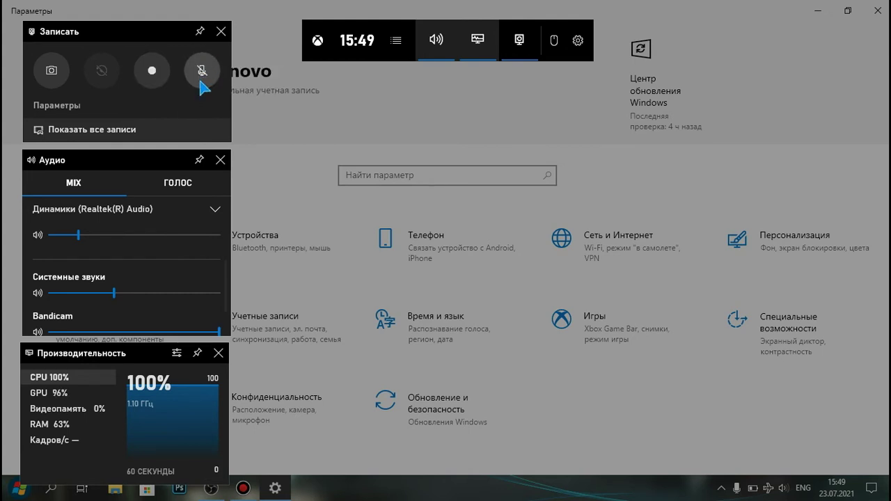
click(202, 76)
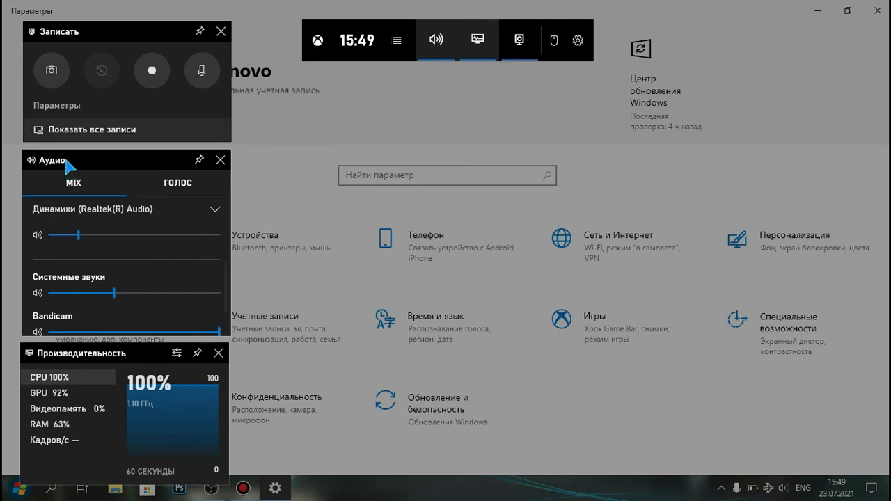
Step: In the Аудио mix, raise the Динамики (Realtek(R) Audio) volume to about a quarter and lower Системные звуки close to minimum
click(175, 182)
click(74, 183)
mouse_move(80, 237)
mouse_down()
mouse_move(172, 236)
mouse_move(123, 253)
mouse_move(94, 238)
mouse_up()
drag(116, 295, 35, 301)
click(61, 293)
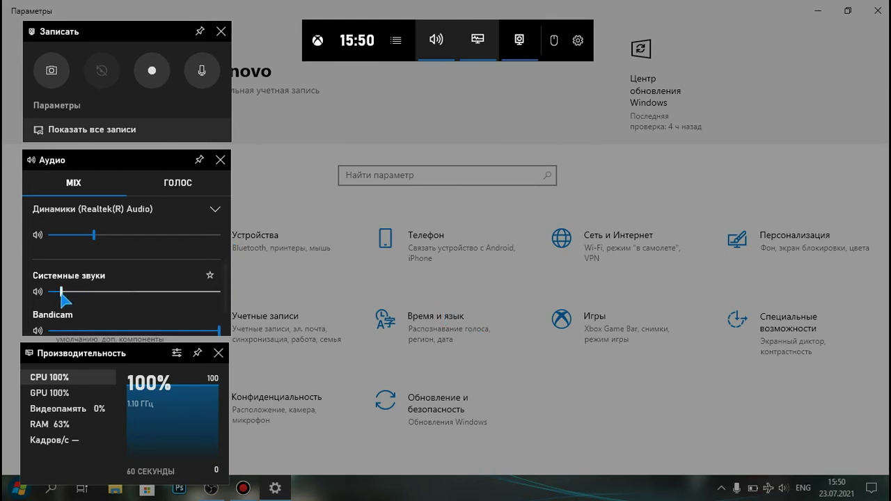
Step: Mark Bandicam as a favourite in the Аудио mix and lower its volume to roughly three-quarters
scroll(224, 309, down, 3)
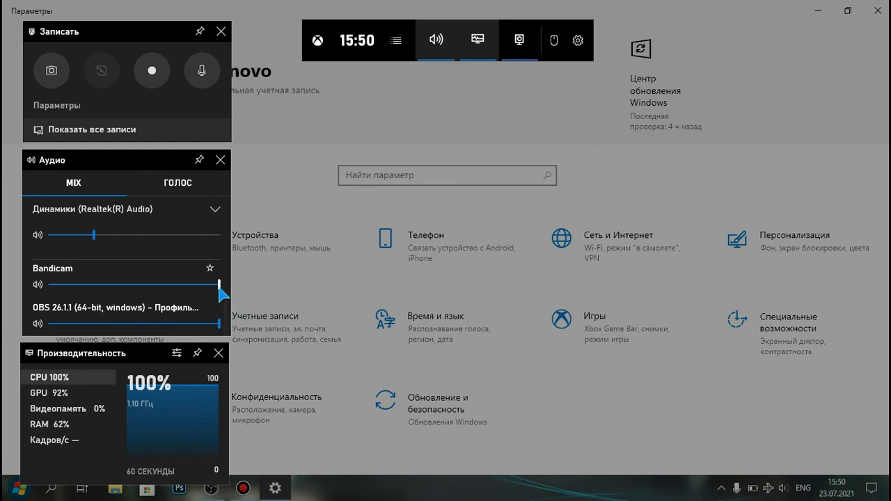
scroll(229, 314, up, 1)
scroll(230, 310, down, 1)
scroll(235, 304, up, 1)
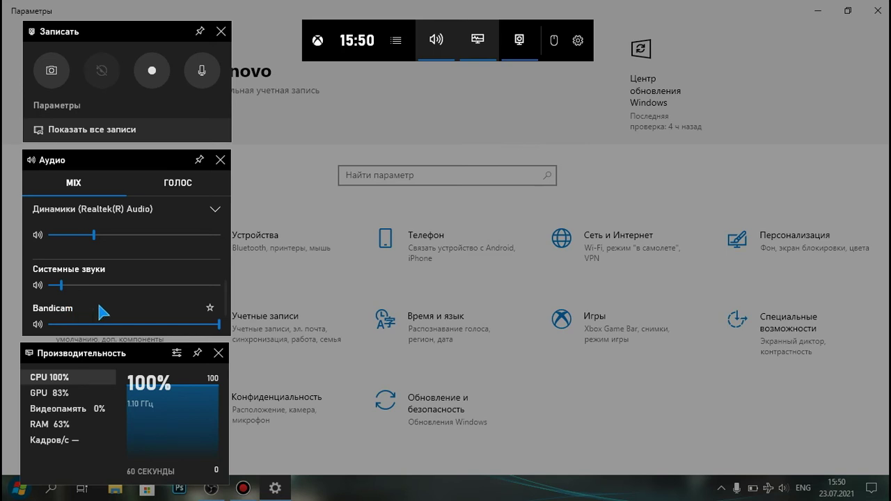
click(210, 307)
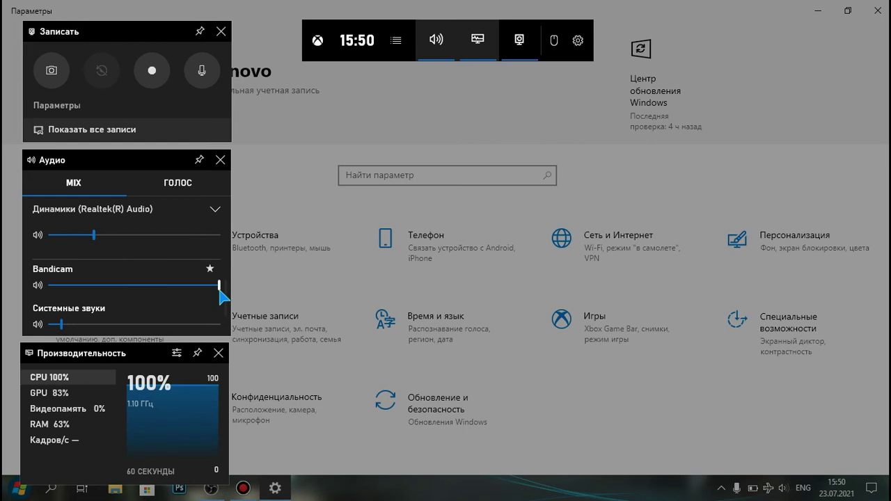
drag(219, 289, 171, 285)
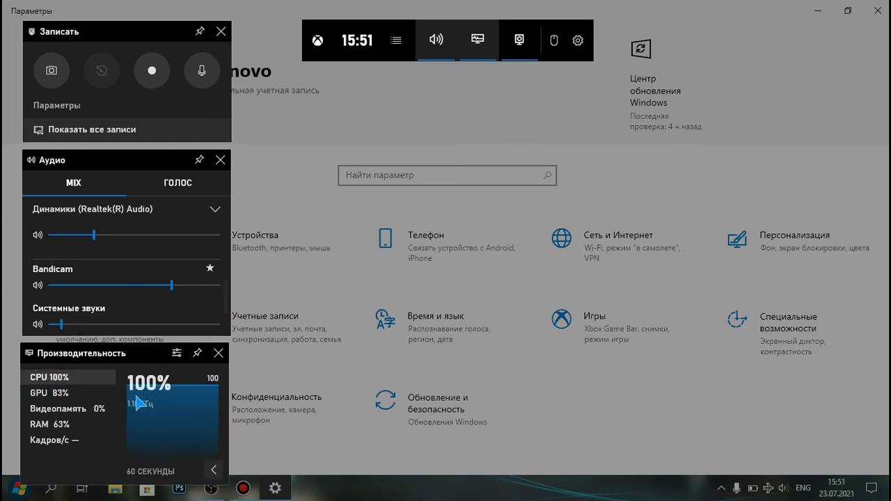
Step: Examine the GPU, Видеопамять, RAM and Кадров/с readings one after another in the Производительность widget
click(79, 396)
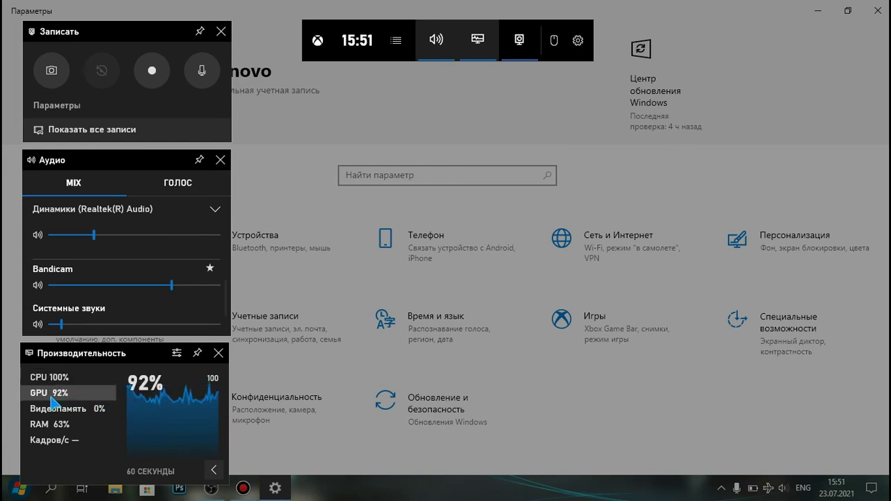
click(101, 410)
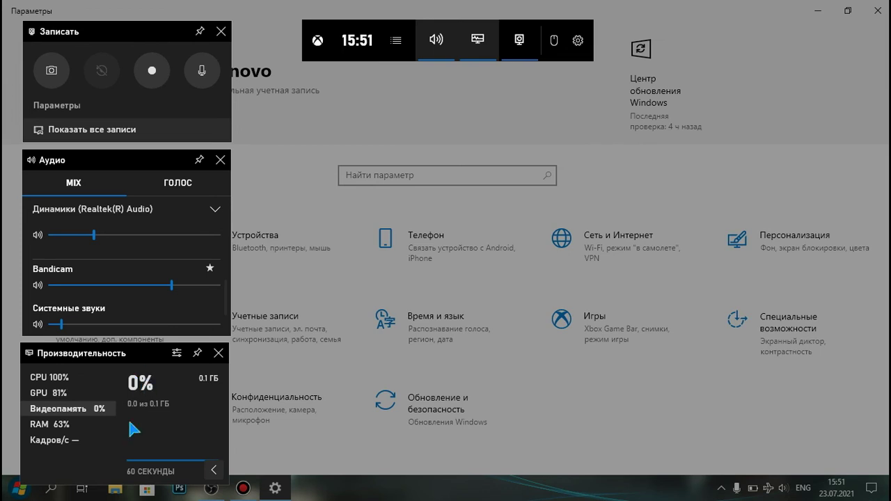
click(104, 426)
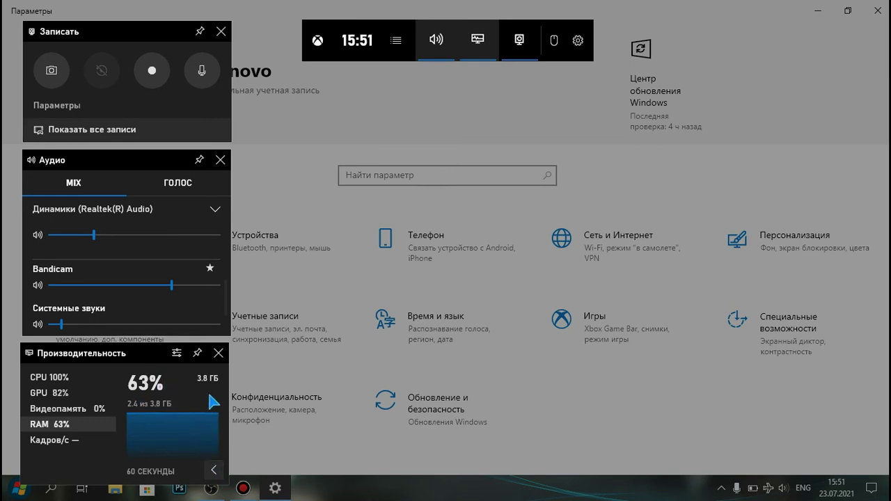
click(71, 440)
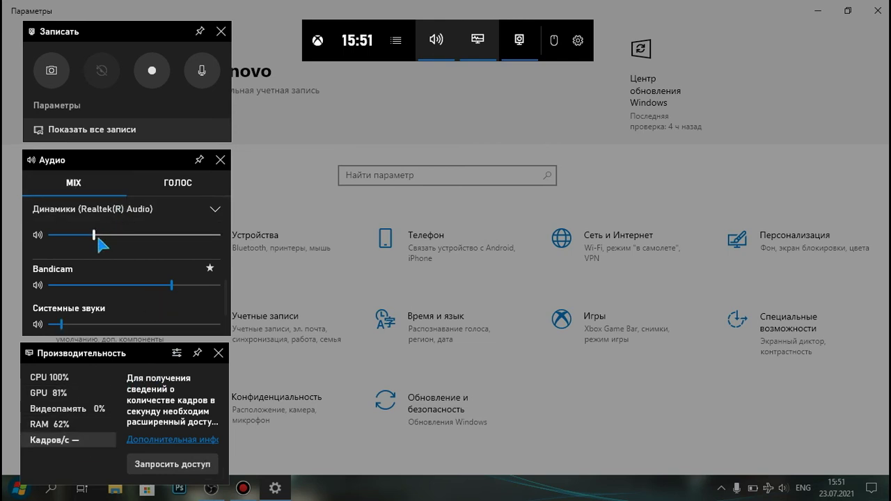
Step: Raise the speaker volume very slightly and try different Bandicam volume levels, leaving Bandicam at roughly four-fifths
drag(95, 238, 96, 239)
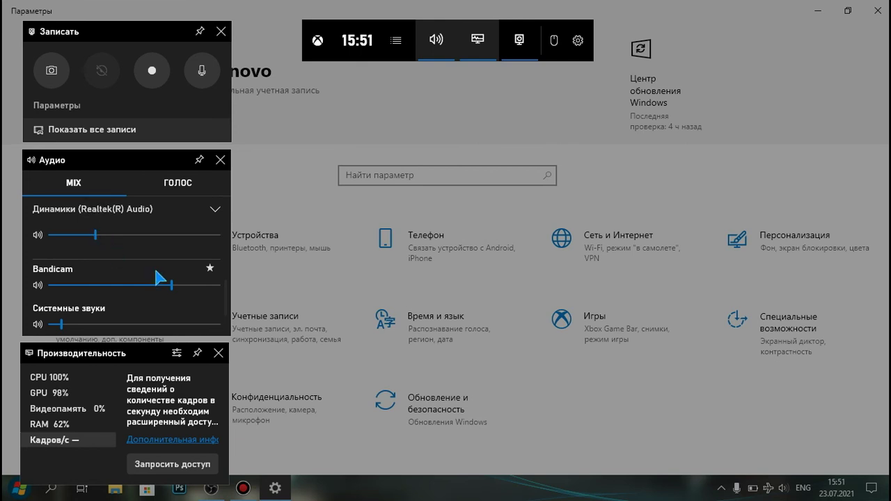
drag(172, 282, 110, 287)
drag(87, 291, 52, 285)
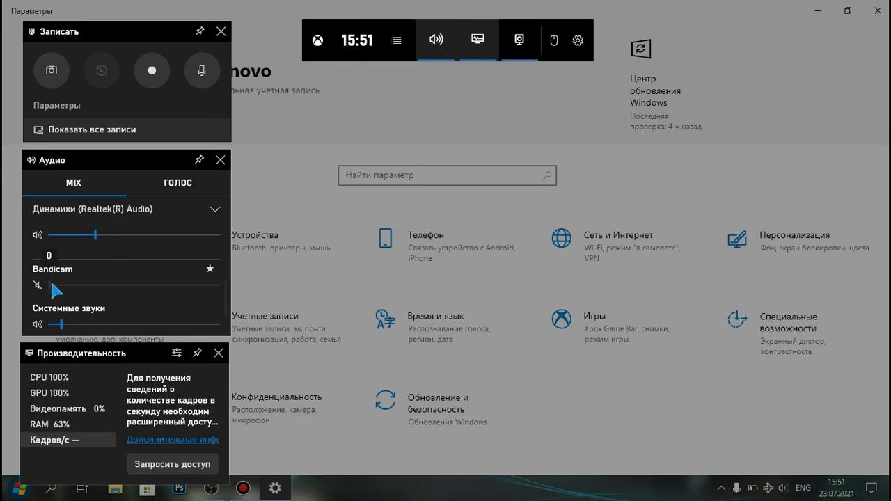
drag(130, 286, 154, 285)
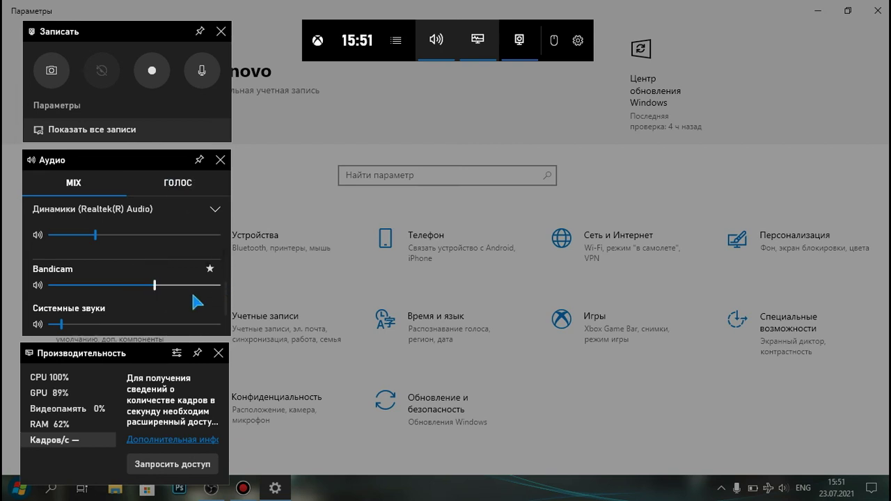
scroll(227, 287, down, 2)
scroll(225, 282, up, 2)
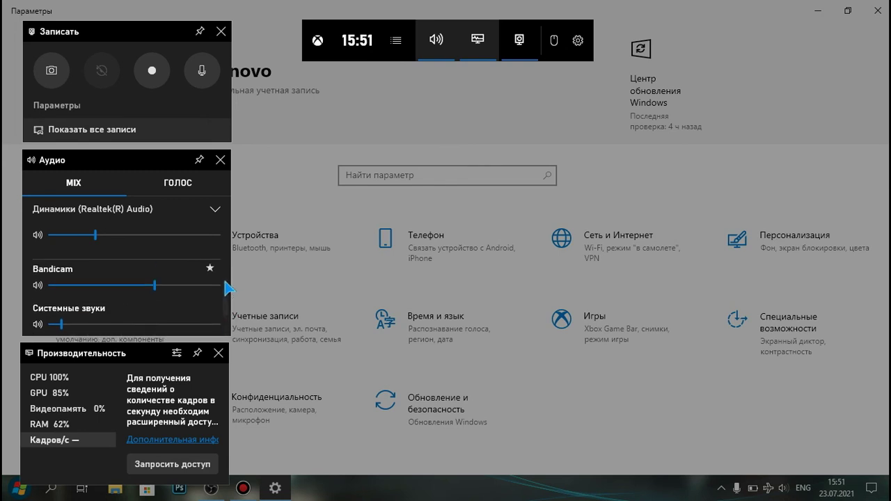
click(197, 288)
drag(197, 288, 186, 294)
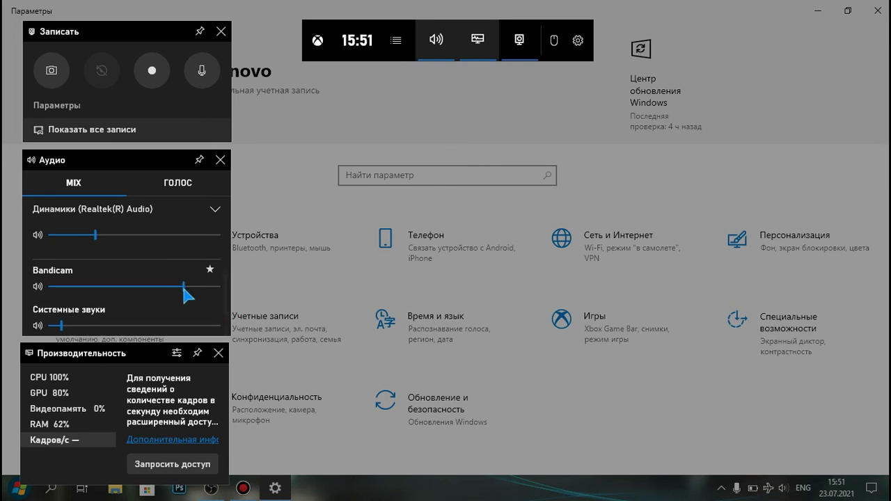
Step: Check the microphone device choices under ГОЛОС in the Аудио widget and return to the MIX view
click(142, 191)
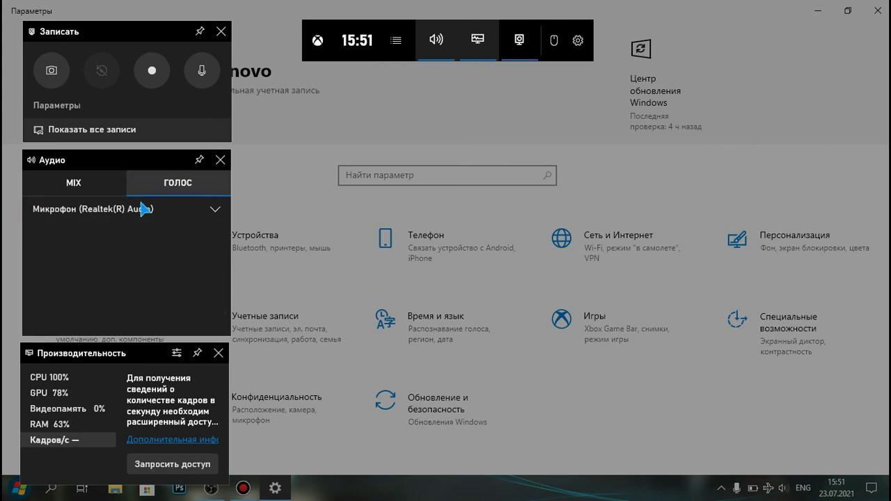
click(146, 203)
click(159, 207)
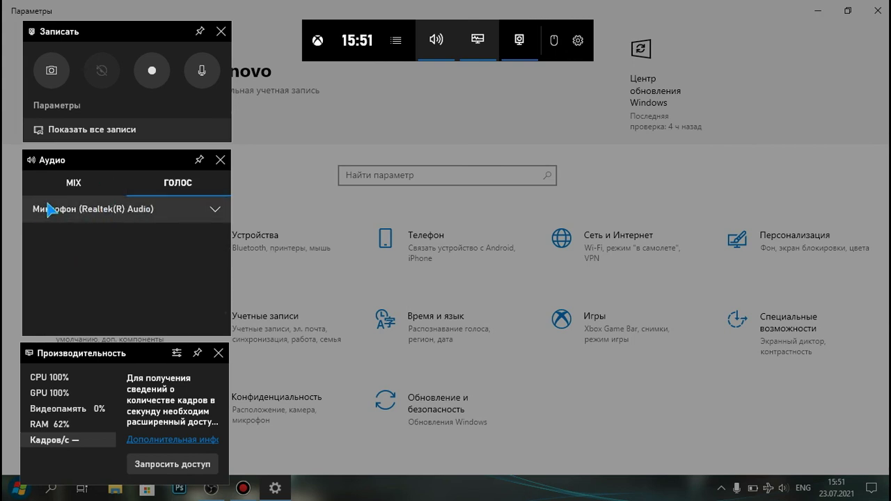
click(43, 180)
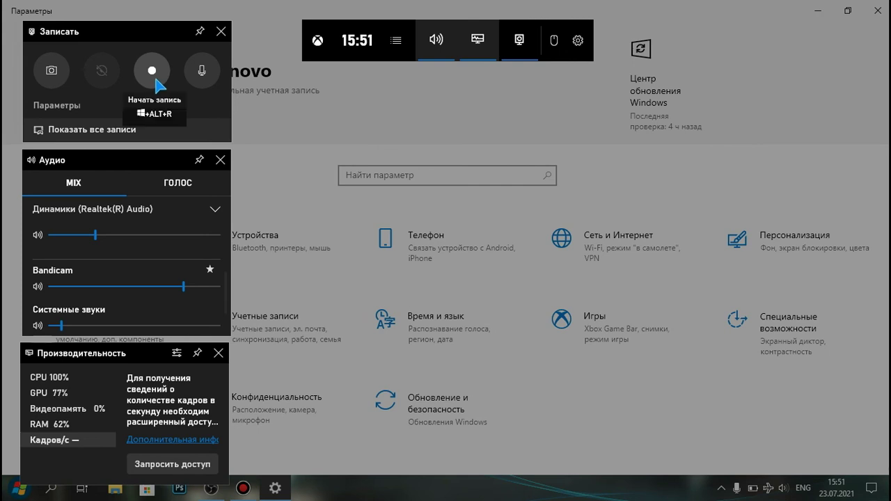
Step: Look through the Меню мини-приложений, Персонализация and Игровые функции sections of the Game Bar settings and close them
click(572, 43)
click(342, 166)
click(342, 209)
click(342, 262)
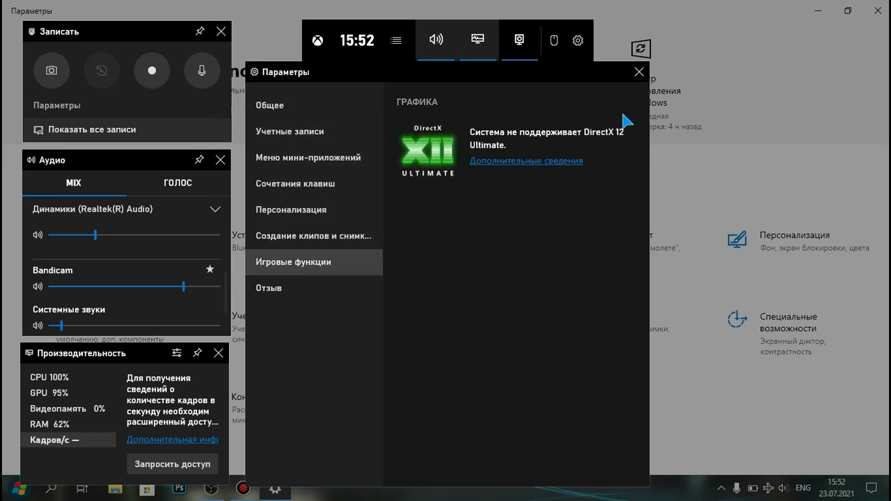
click(640, 71)
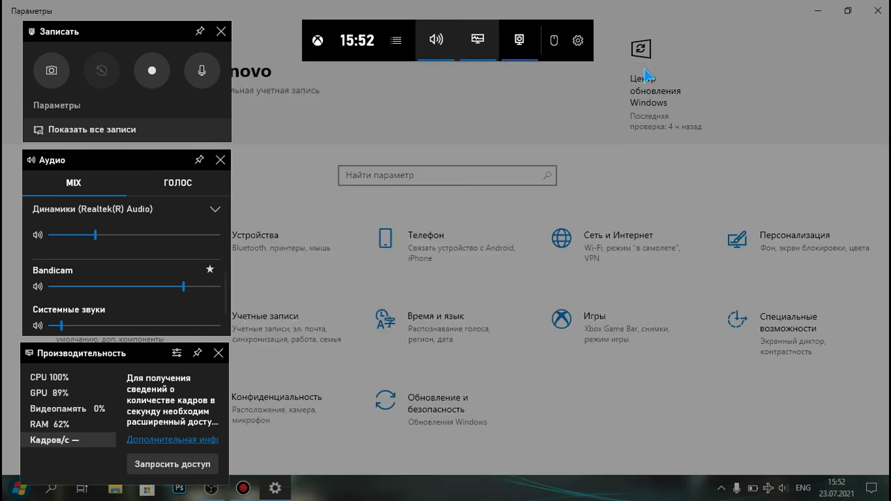